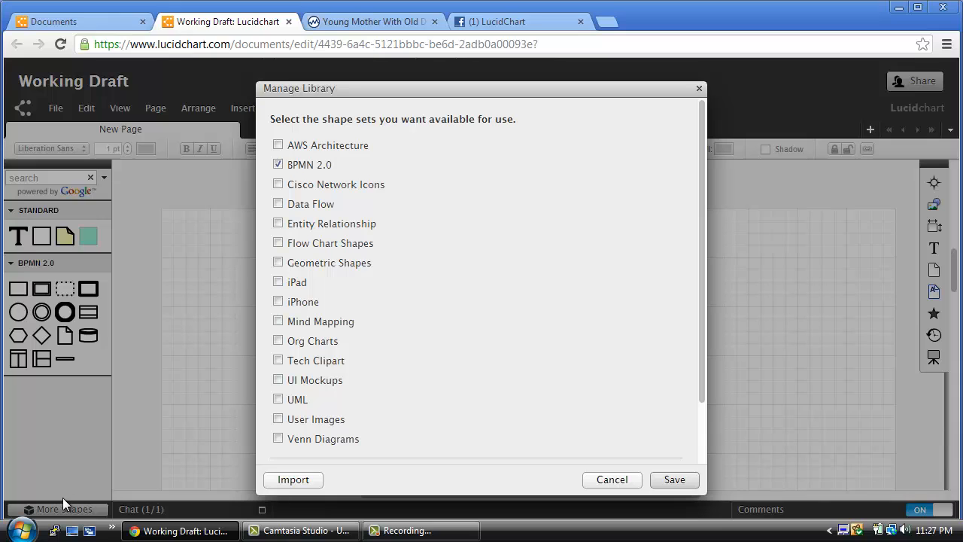
- View the Visio stencil import option and save the shape library with the BPMN 2.0 set enabled
{"action": "left_click", "coordinate": [279, 164]}
{"action": "left_click", "coordinate": [278, 164]}
{"action": "left_click", "coordinate": [311, 480]}
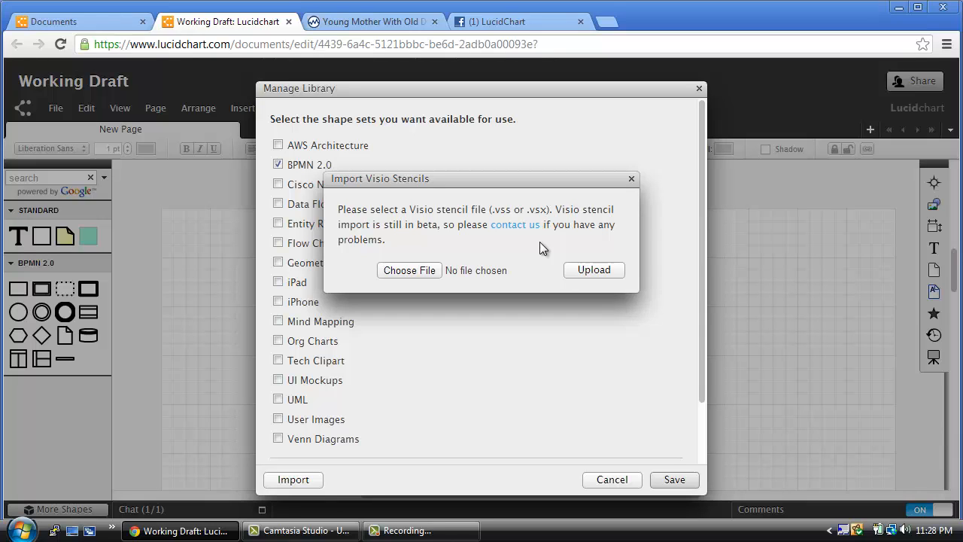
{"action": "left_click", "coordinate": [632, 179]}
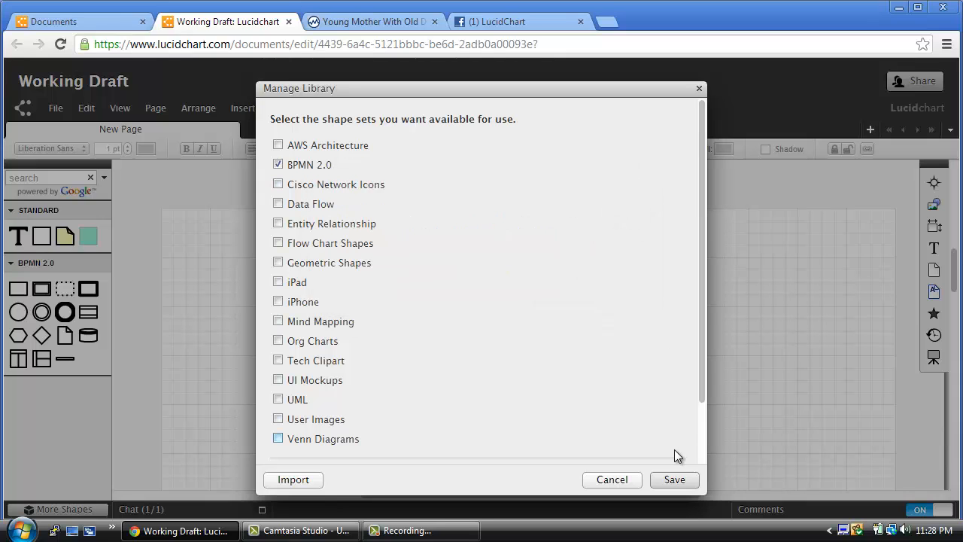
{"action": "left_click", "coordinate": [673, 480]}
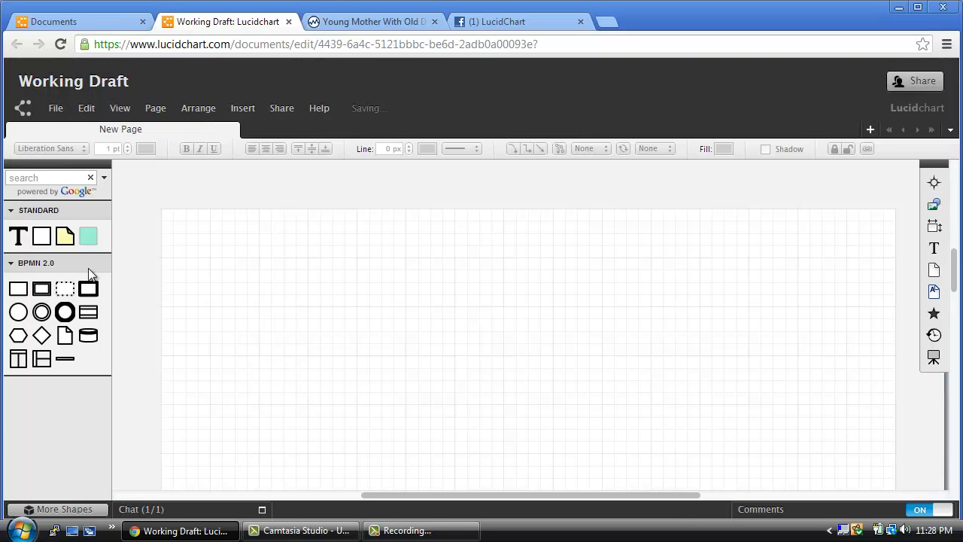
- Place a BPMN Start Event in the upper-left area of the page and label it "Get Message"
{"action": "mouse_move", "coordinate": [44, 287]}
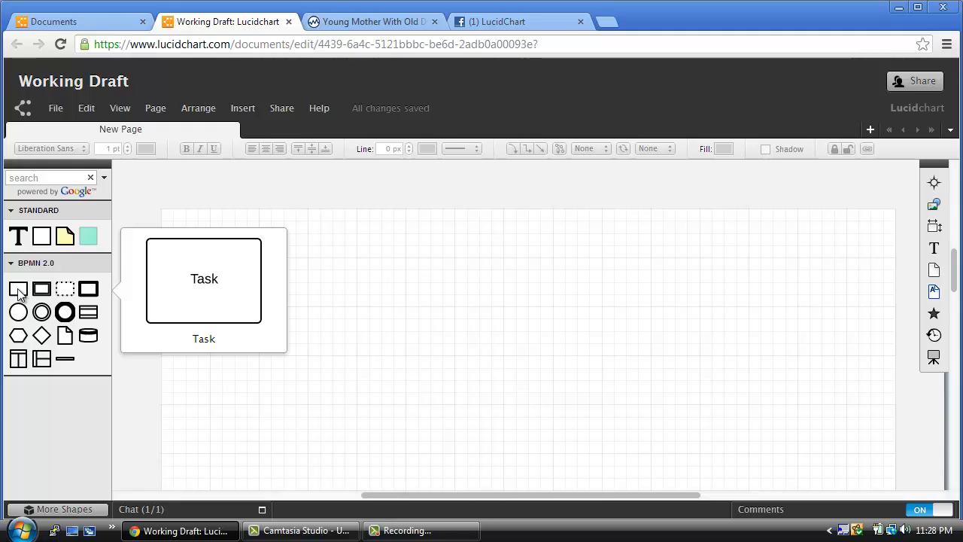
{"action": "mouse_move", "coordinate": [20, 315]}
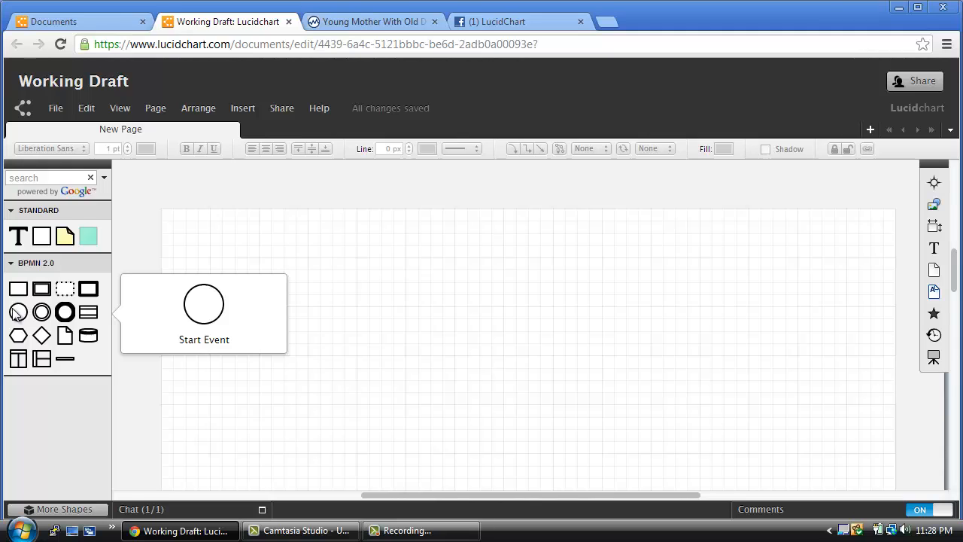
{"action": "left_click_drag", "start_coordinate": [16, 314], "coordinate": [277, 284]}
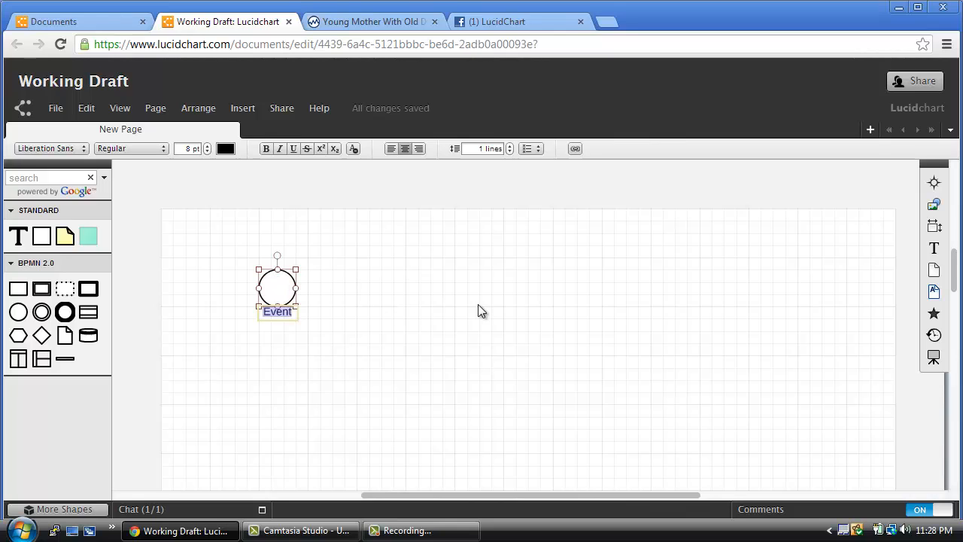
{"action": "type", "text": "G"}
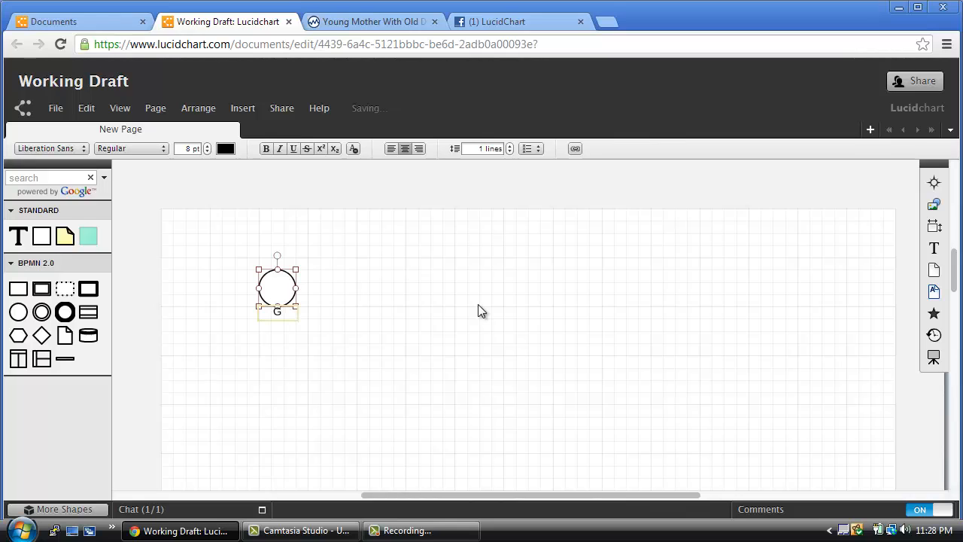
{"action": "type", "text": "et Message"}
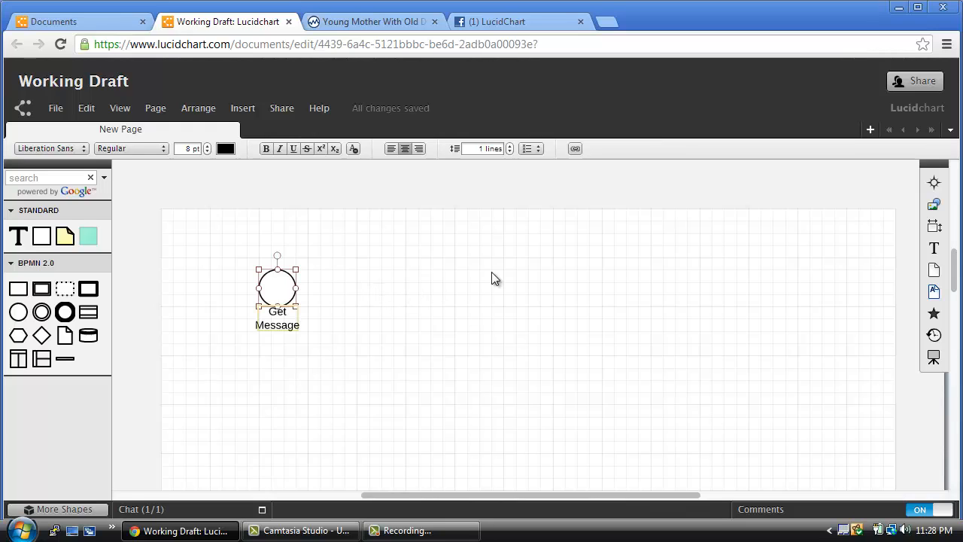
- Try the Intermediate event group on the Get Message event and switch it back to Start
{"action": "left_click", "coordinate": [933, 313]}
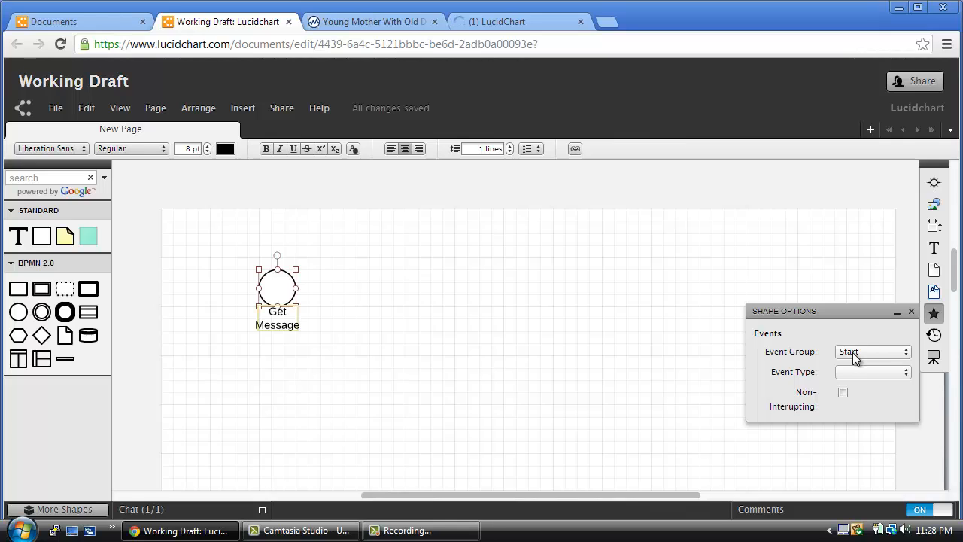
{"action": "left_click", "coordinate": [852, 352]}
{"action": "left_click", "coordinate": [850, 368]}
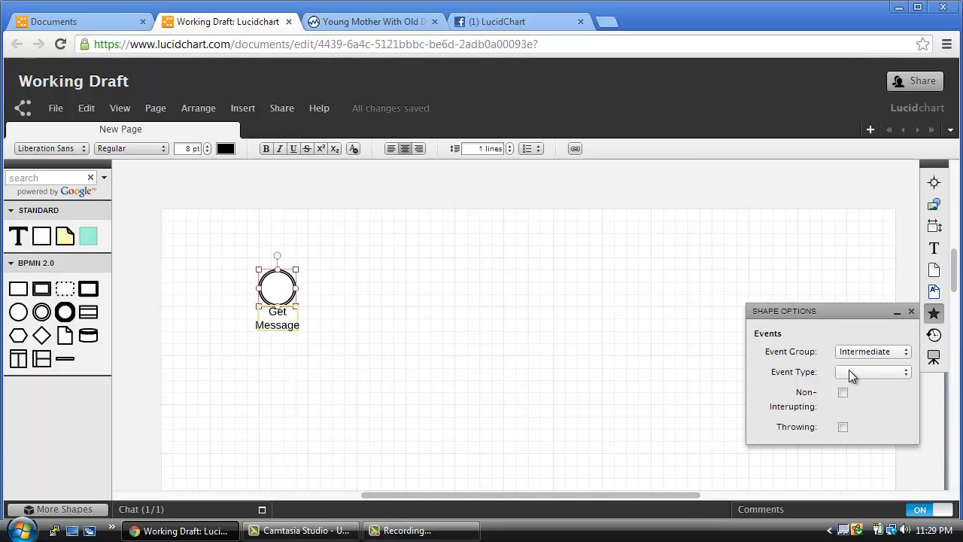
{"action": "left_click", "coordinate": [872, 351]}
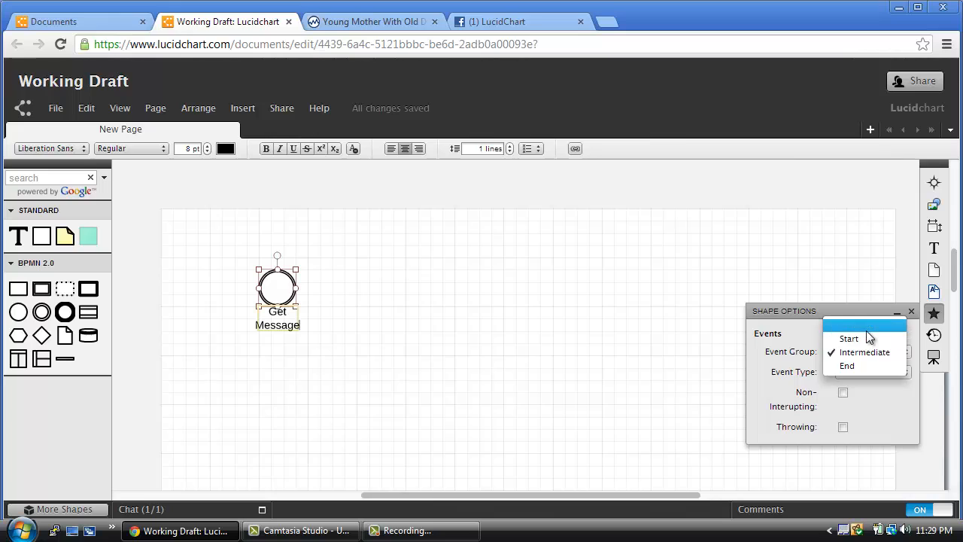
{"action": "left_click", "coordinate": [854, 340]}
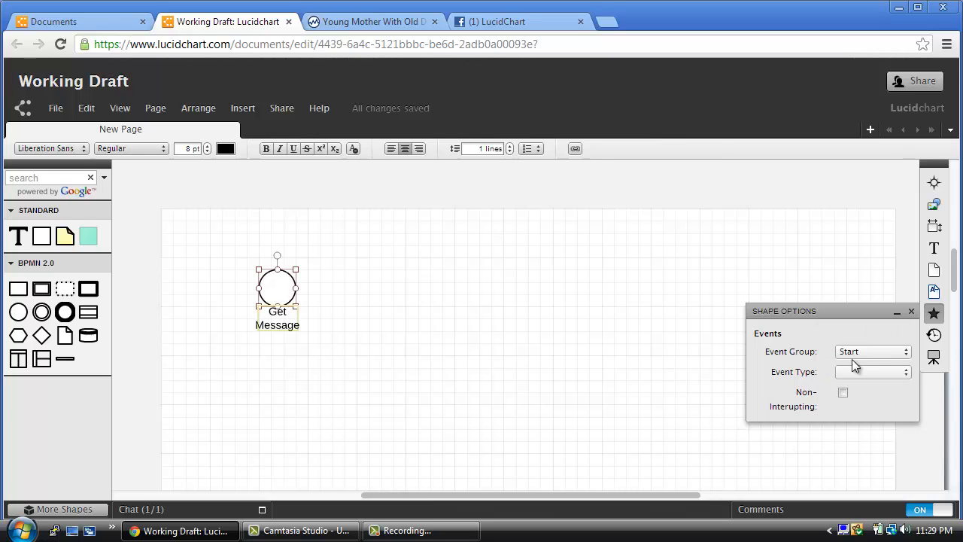
- Set the Get Message start event's type to Message and close the shape options
{"action": "left_click", "coordinate": [849, 371]}
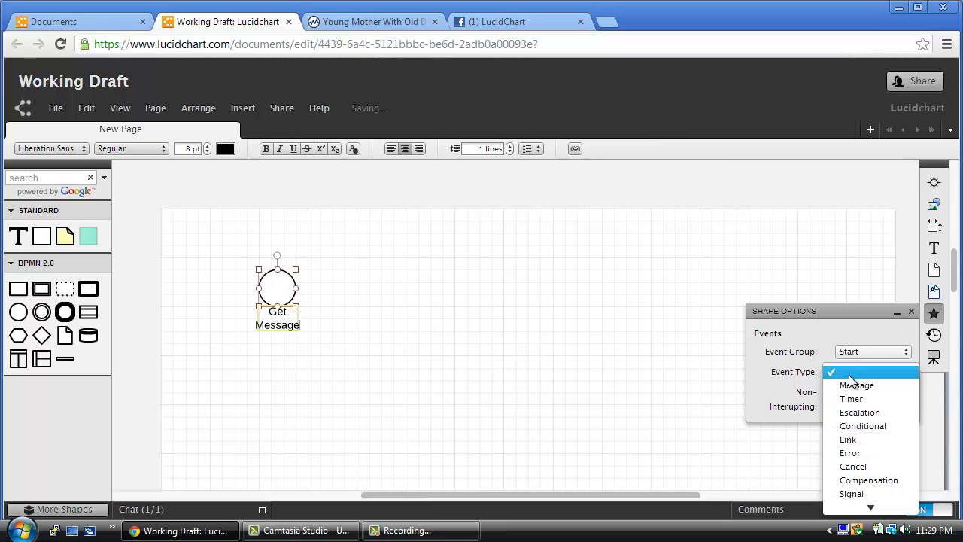
{"action": "left_click", "coordinate": [846, 385]}
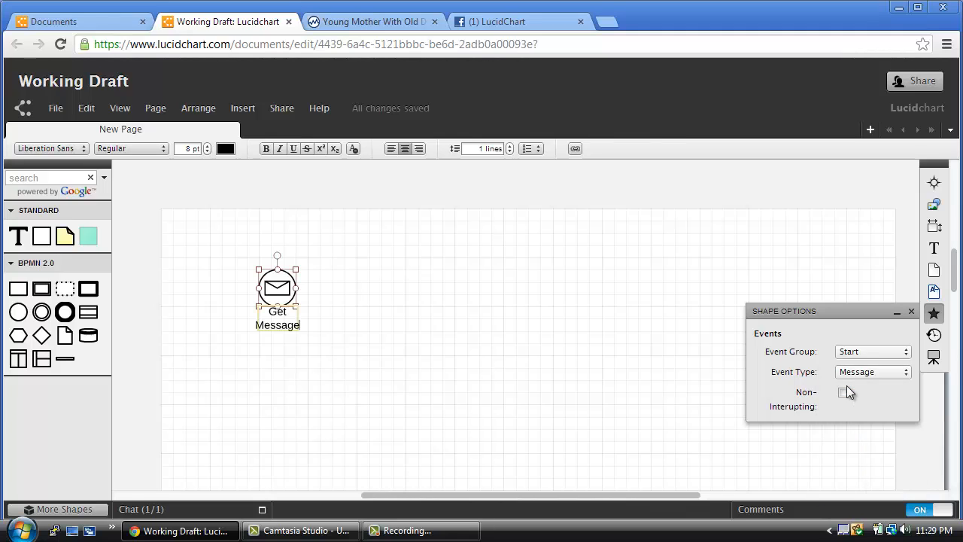
{"action": "left_click", "coordinate": [911, 311]}
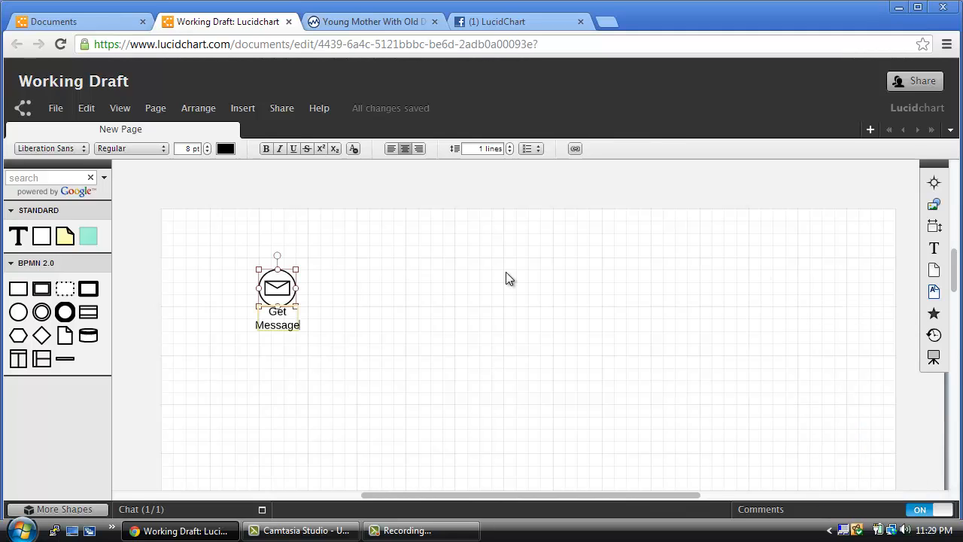
- Fill the Get Message event with green and change the fill to a simple gradient
{"action": "left_click", "coordinate": [280, 295]}
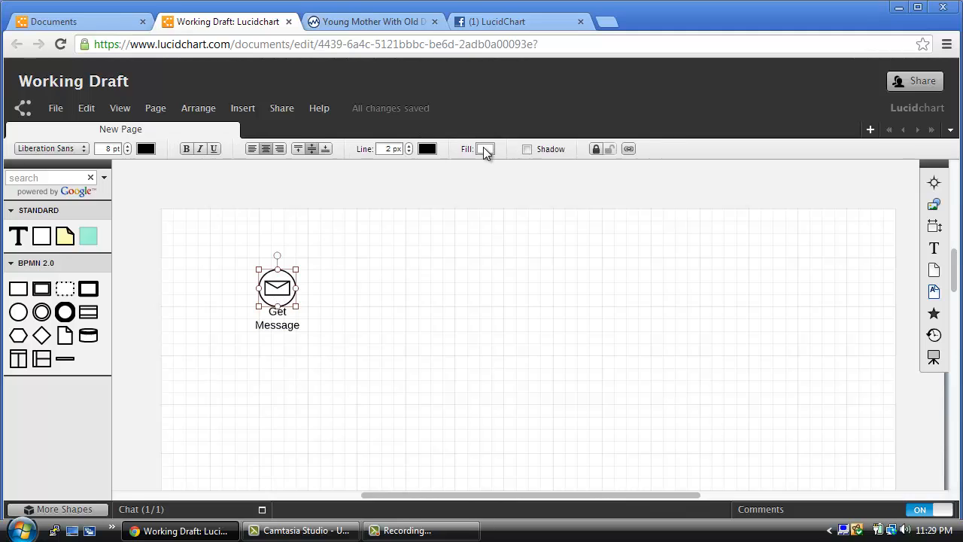
{"action": "left_click", "coordinate": [485, 149]}
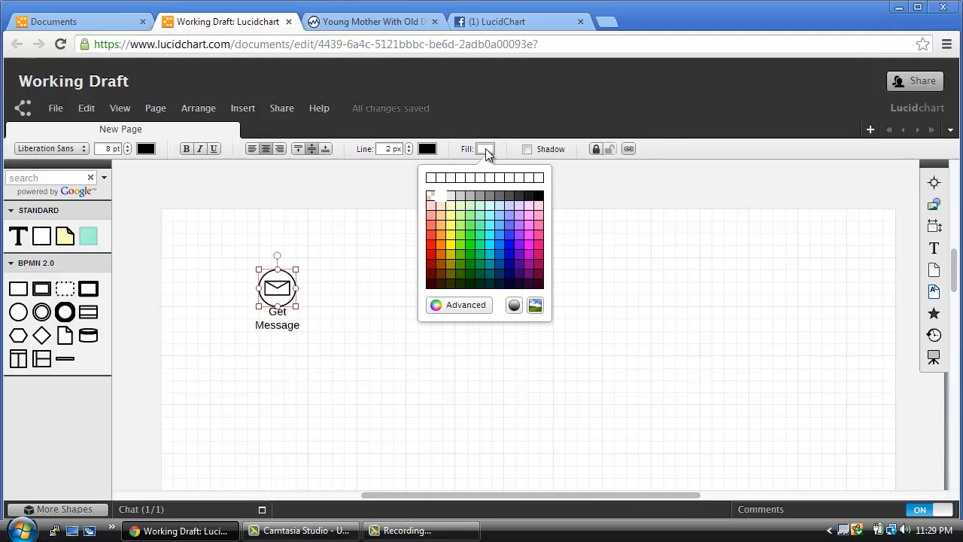
{"action": "left_click", "coordinate": [474, 248]}
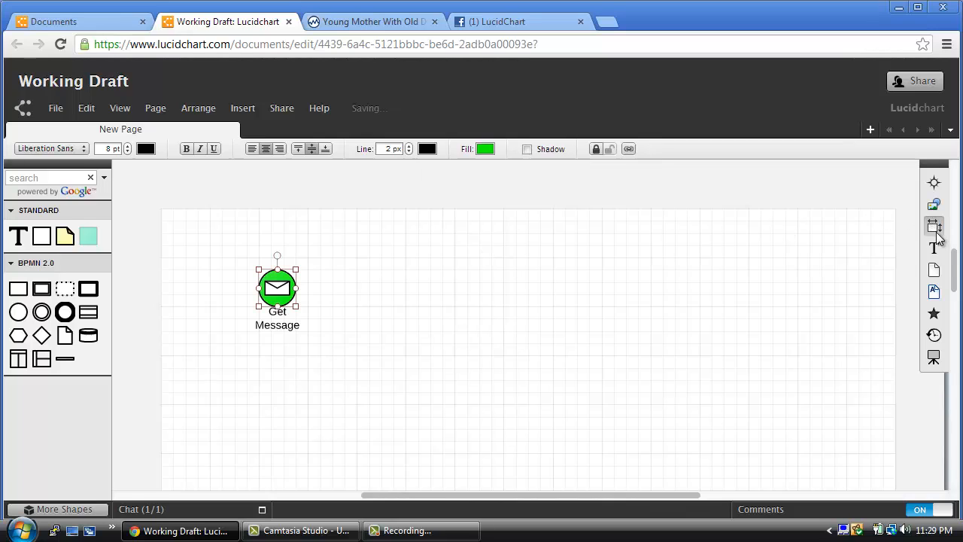
{"action": "left_click", "coordinate": [934, 205]}
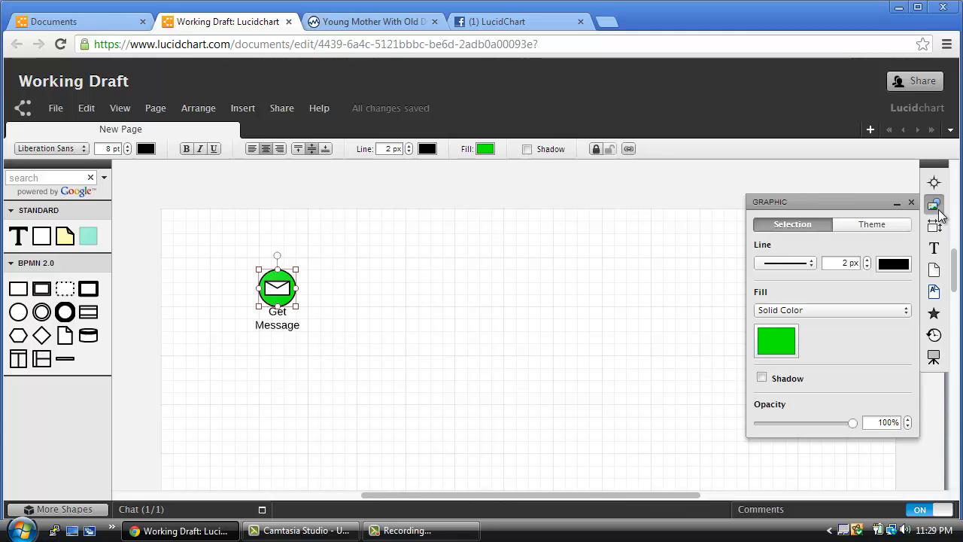
{"action": "left_click", "coordinate": [800, 316]}
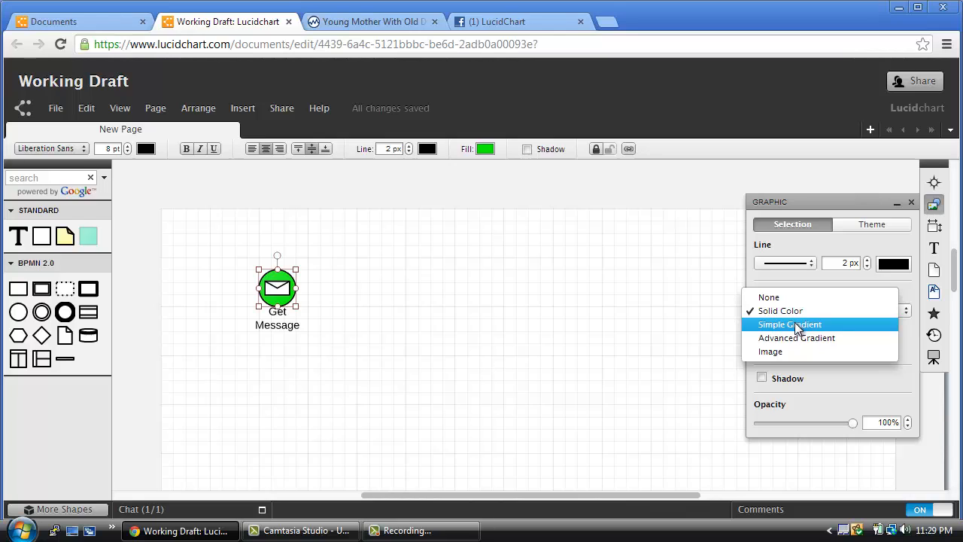
{"action": "left_click", "coordinate": [797, 328]}
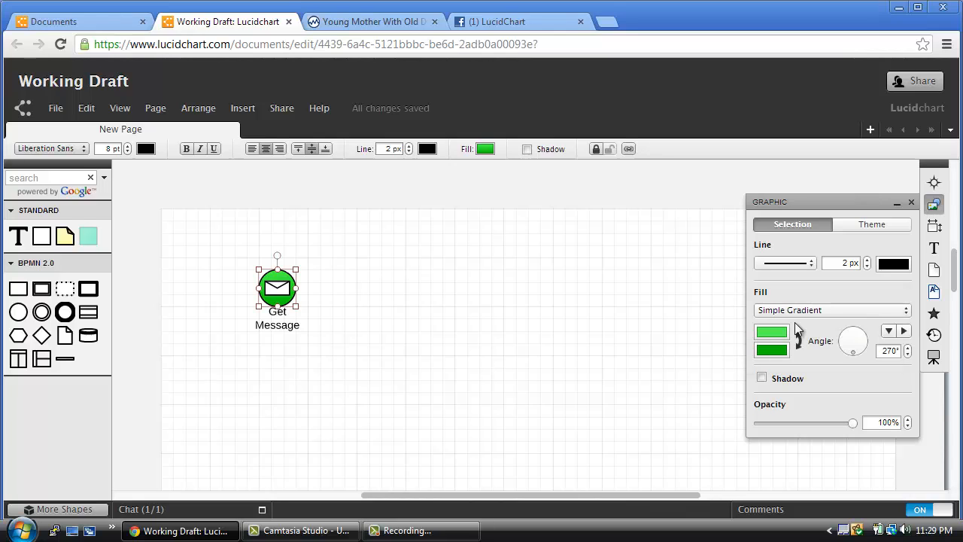
- Try a dotted outline on the Get Message event and return it to a solid line
{"action": "left_click", "coordinate": [798, 270]}
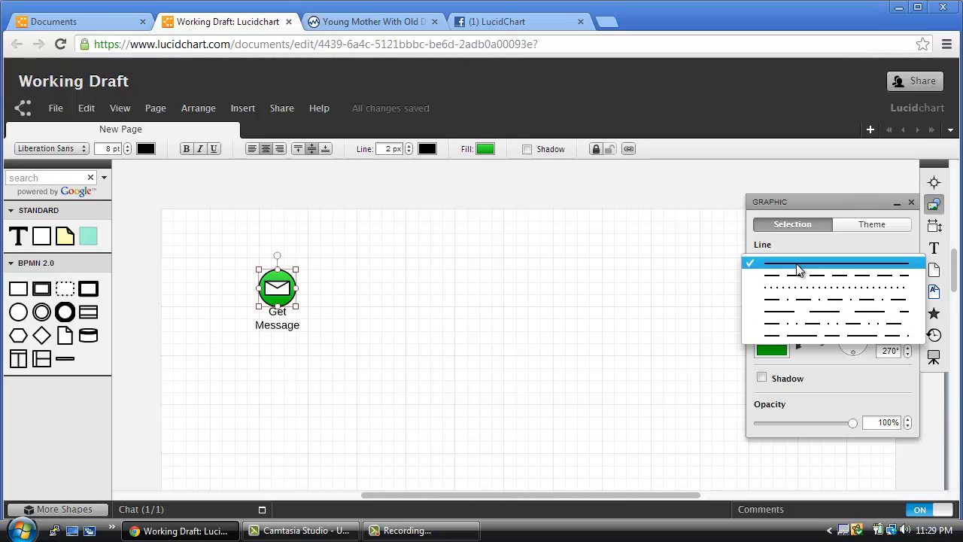
{"action": "left_click", "coordinate": [793, 286]}
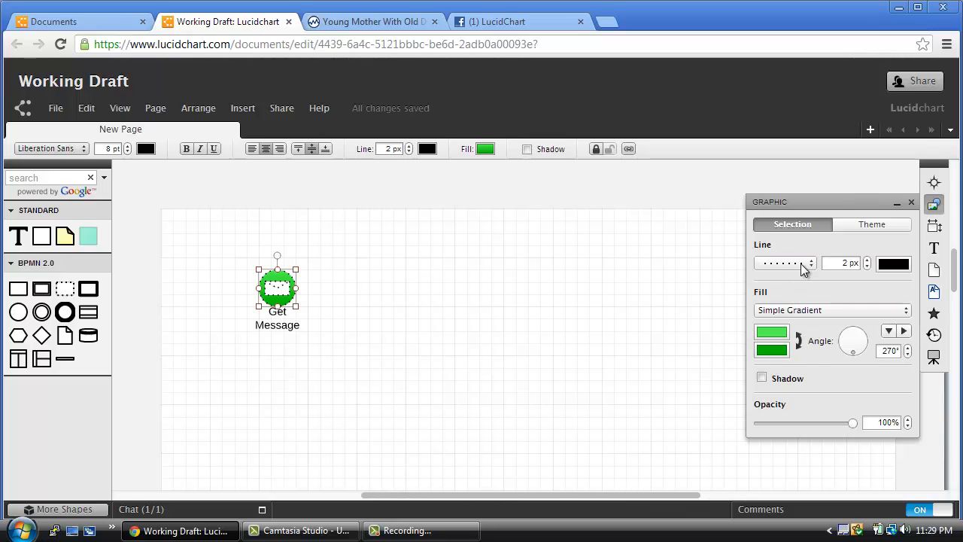
{"action": "left_click", "coordinate": [802, 267]}
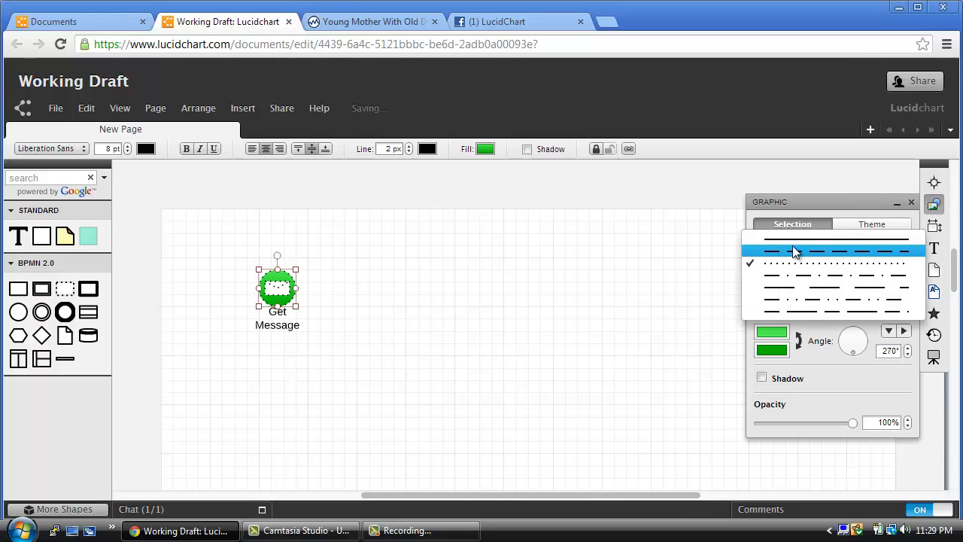
{"action": "left_click", "coordinate": [795, 241]}
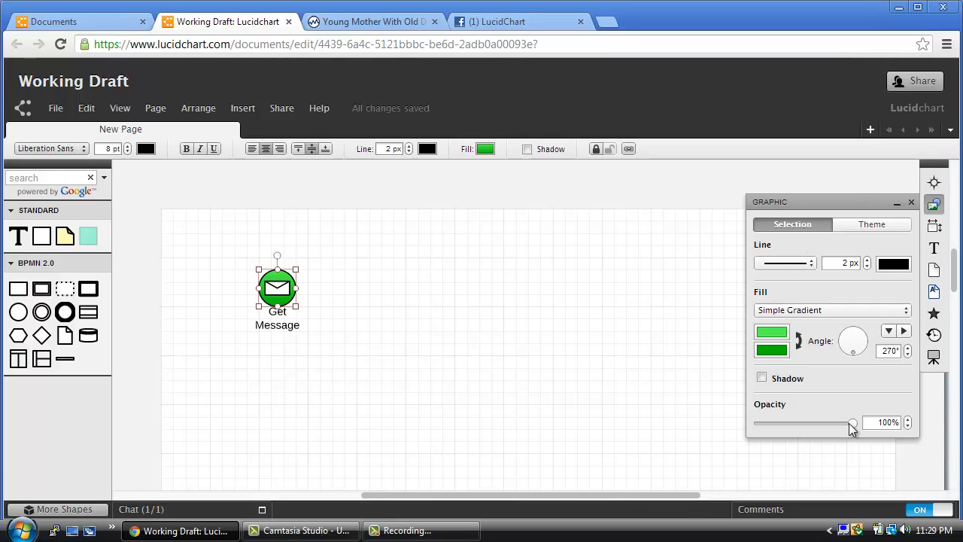
{"action": "left_click", "coordinate": [911, 201]}
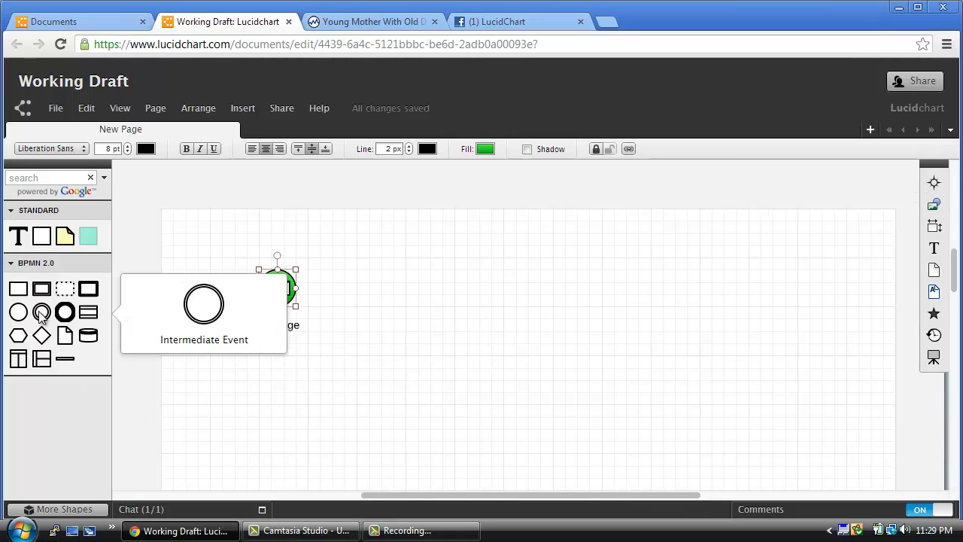
- Place an Intermediate Event and an End Event side by side to the right of the Get Message event
{"action": "left_click_drag", "start_coordinate": [42, 311], "coordinate": [437, 299]}
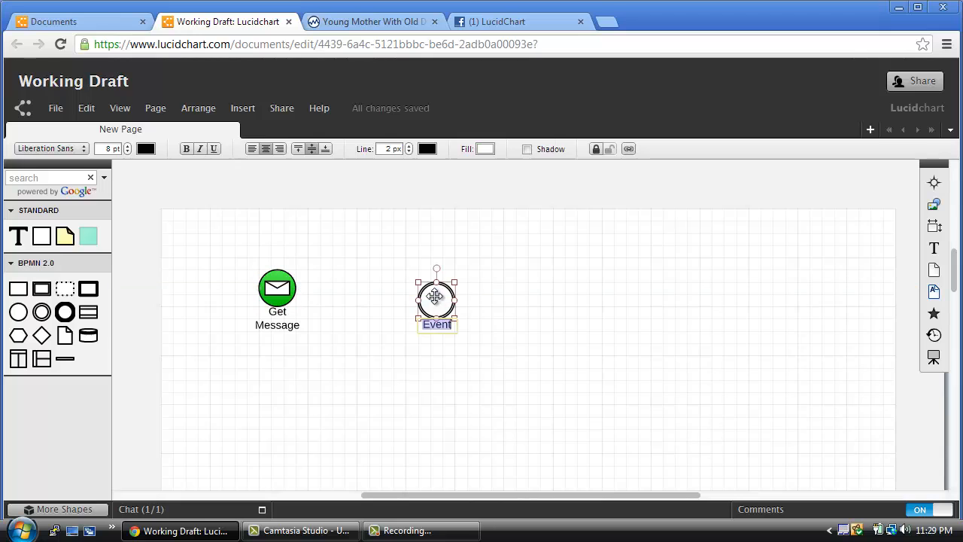
{"action": "left_click_drag", "start_coordinate": [66, 316], "coordinate": [551, 304]}
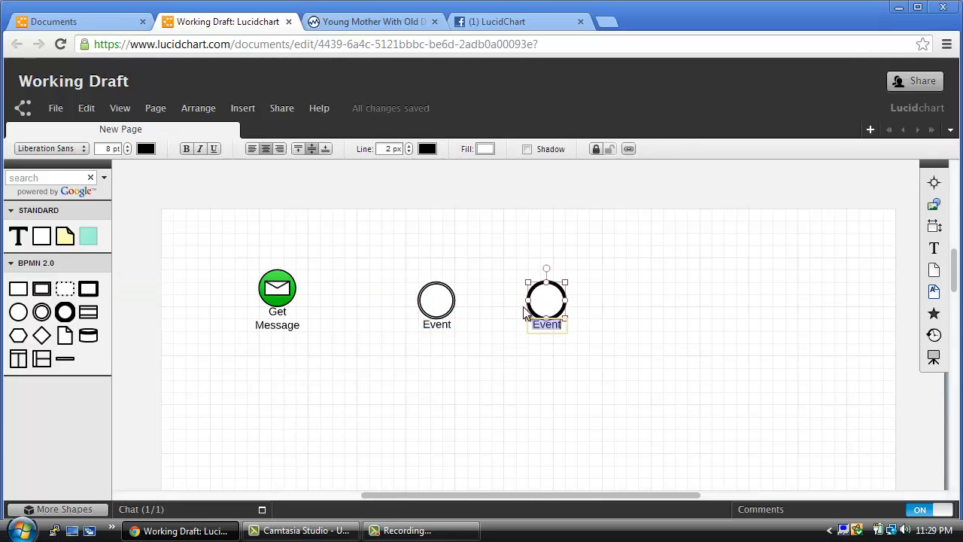
- Set the intermediate event's type to Conditional and fill it with yellow
{"action": "left_click", "coordinate": [446, 298]}
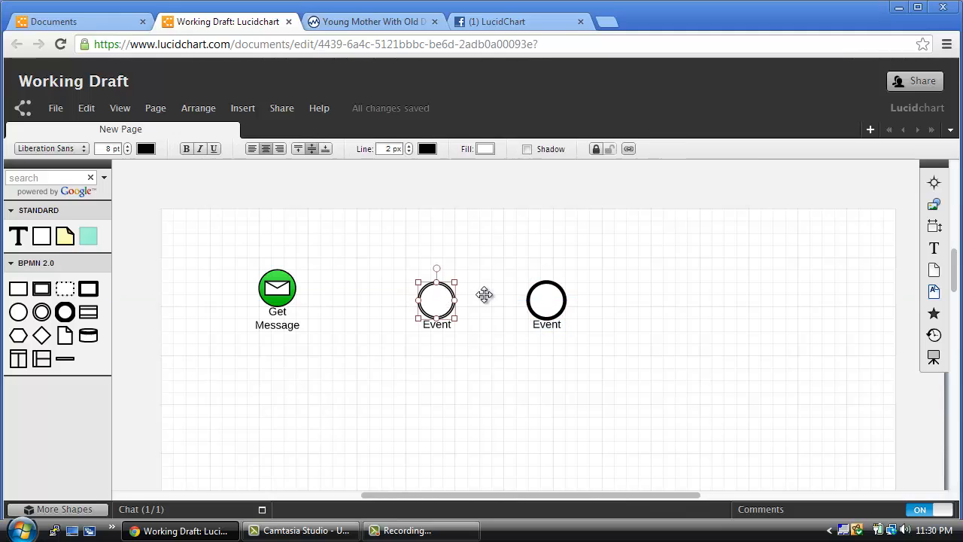
{"action": "left_click", "coordinate": [933, 313]}
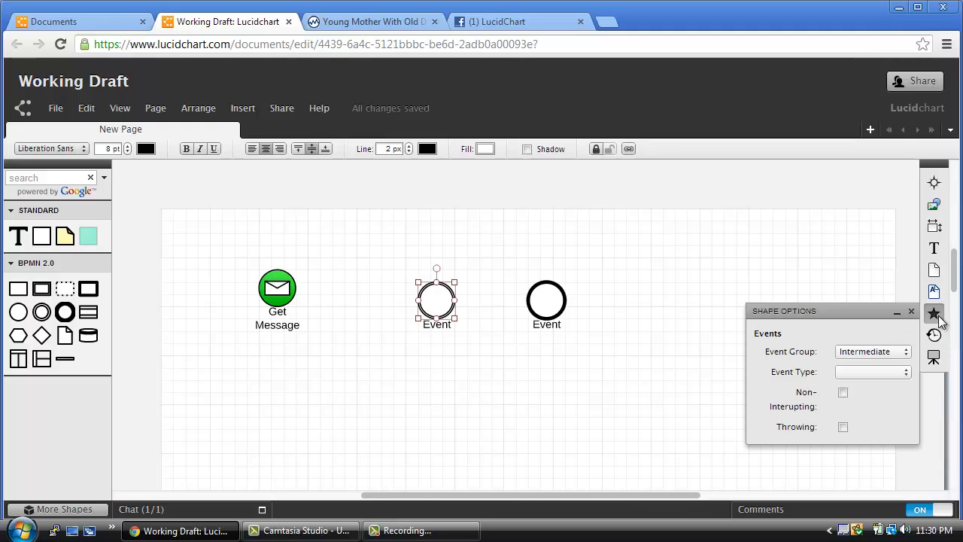
{"action": "left_click", "coordinate": [846, 376]}
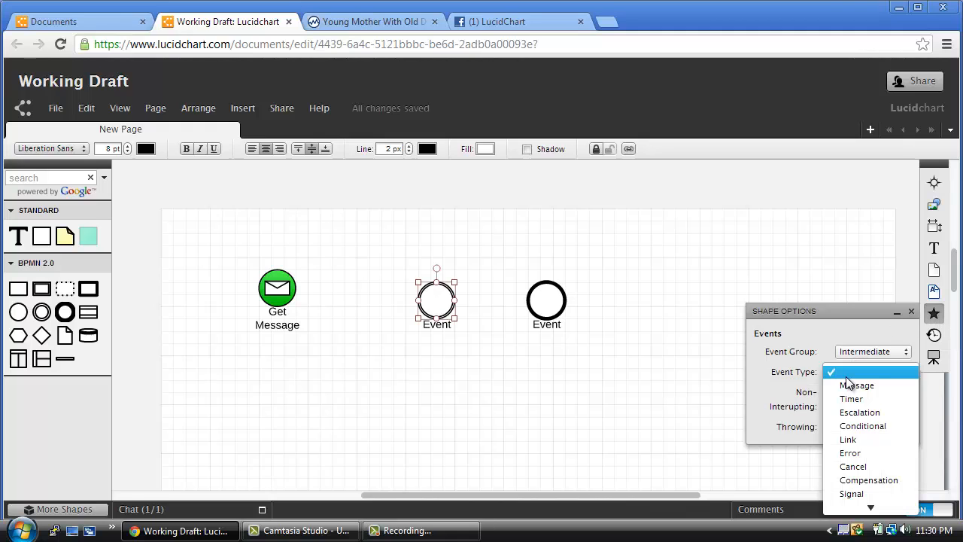
{"action": "left_click", "coordinate": [874, 426]}
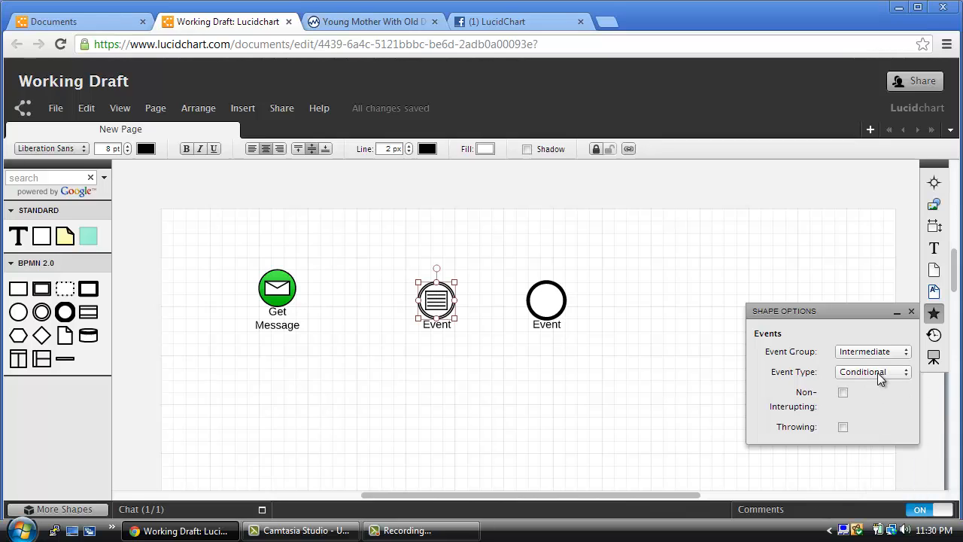
{"action": "left_click", "coordinate": [911, 312]}
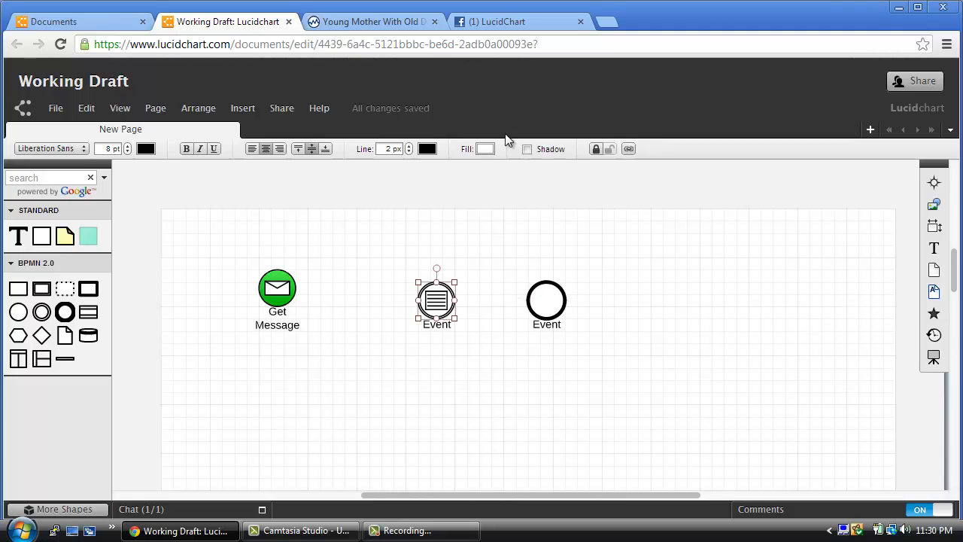
{"action": "left_click", "coordinate": [484, 148]}
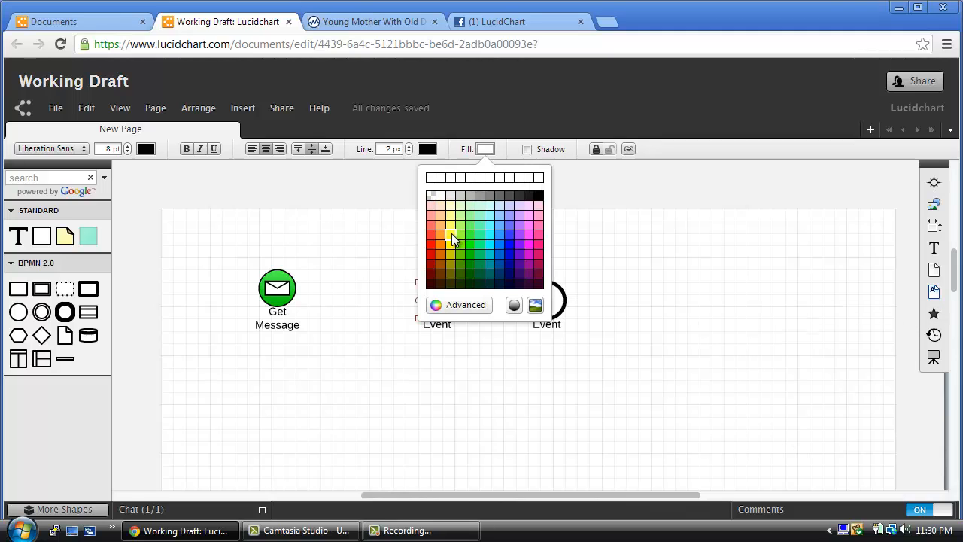
{"action": "left_click", "coordinate": [451, 235]}
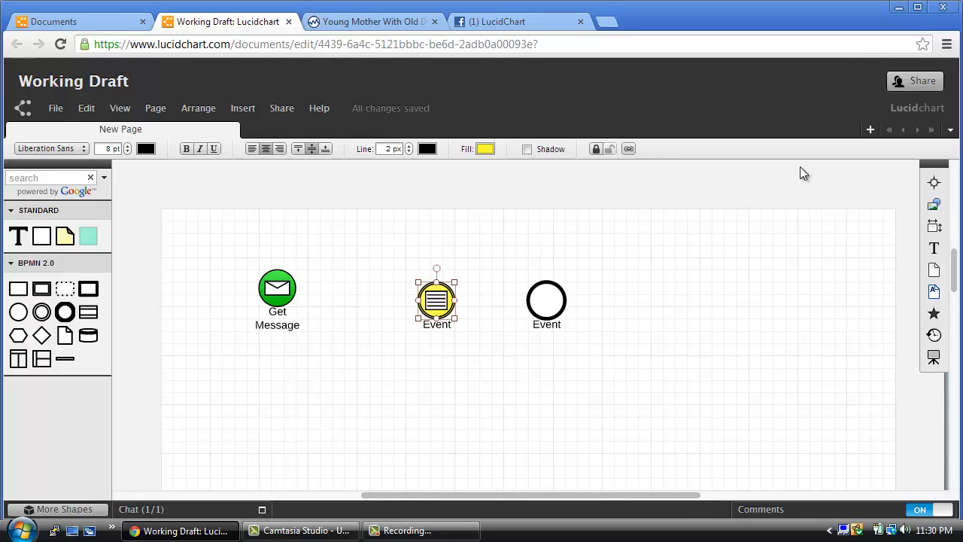
- Change the yellow intermediate event's fill from a solid colour to a simple gradient
{"action": "left_click", "coordinate": [934, 203]}
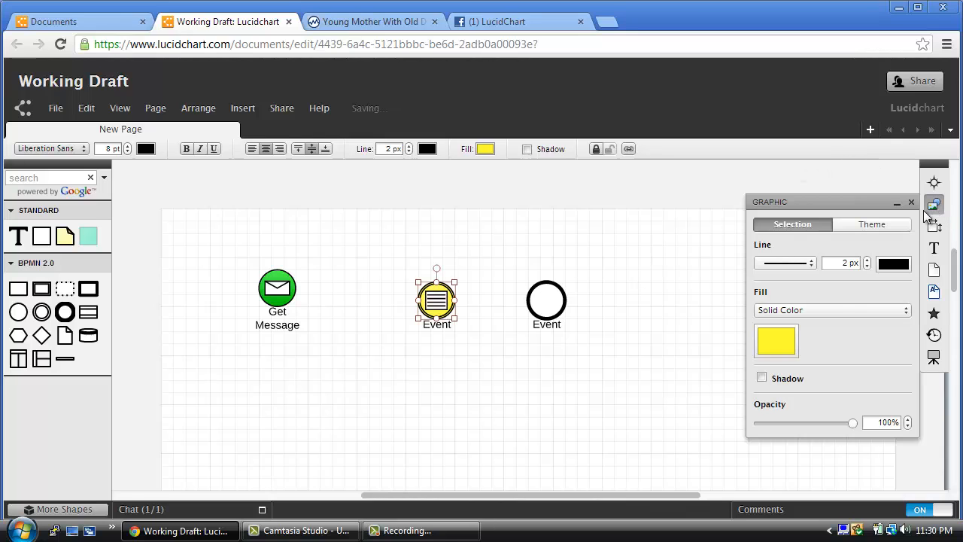
{"action": "left_click", "coordinate": [804, 315]}
{"action": "left_click", "coordinate": [790, 337]}
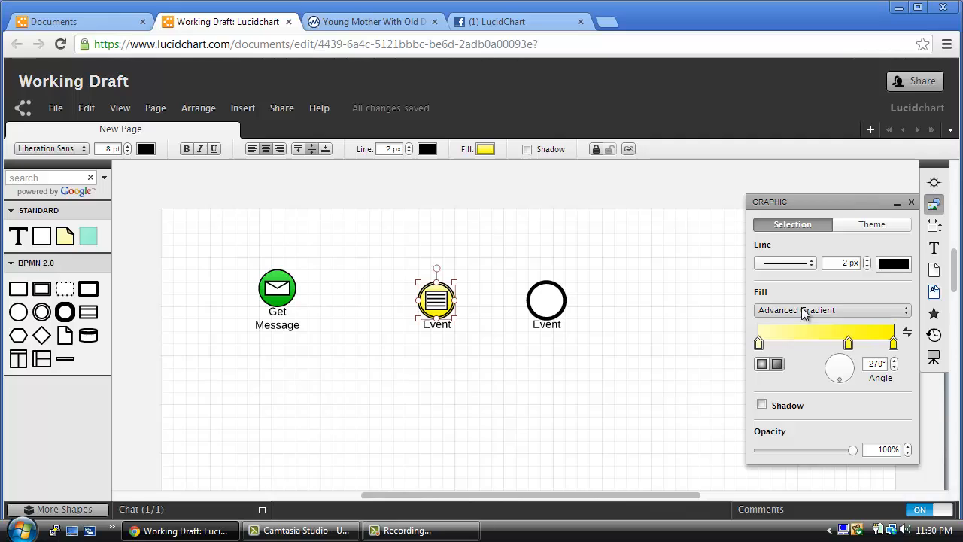
{"action": "left_click", "coordinate": [804, 314]}
{"action": "left_click", "coordinate": [792, 301]}
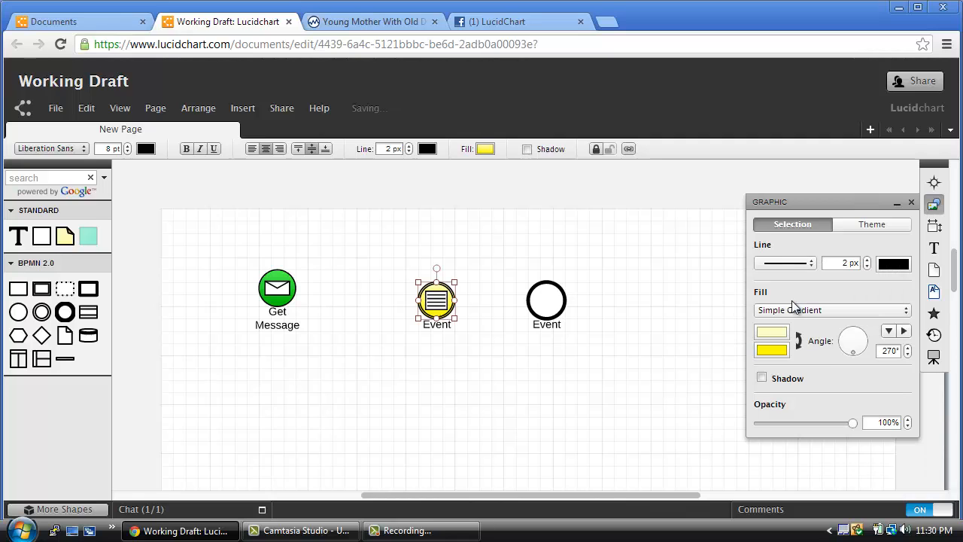
{"action": "left_click", "coordinate": [910, 198]}
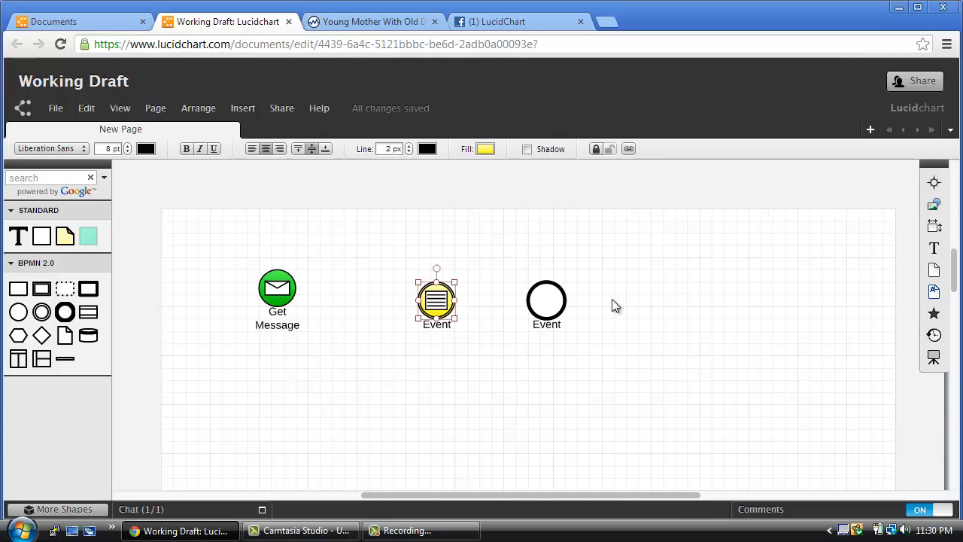
- Fill the end event with red and change its fill to a simple gradient
{"action": "left_click", "coordinate": [547, 300]}
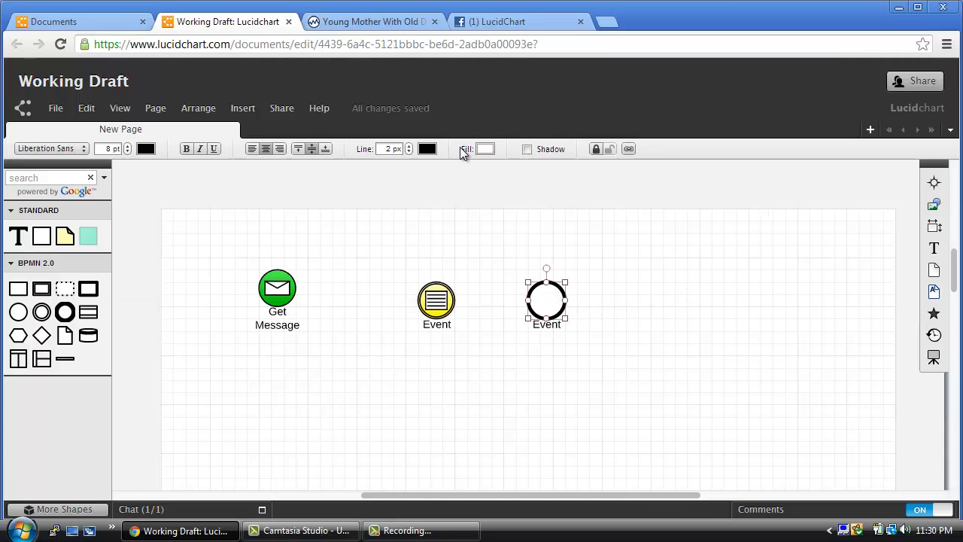
{"action": "left_click", "coordinate": [482, 153]}
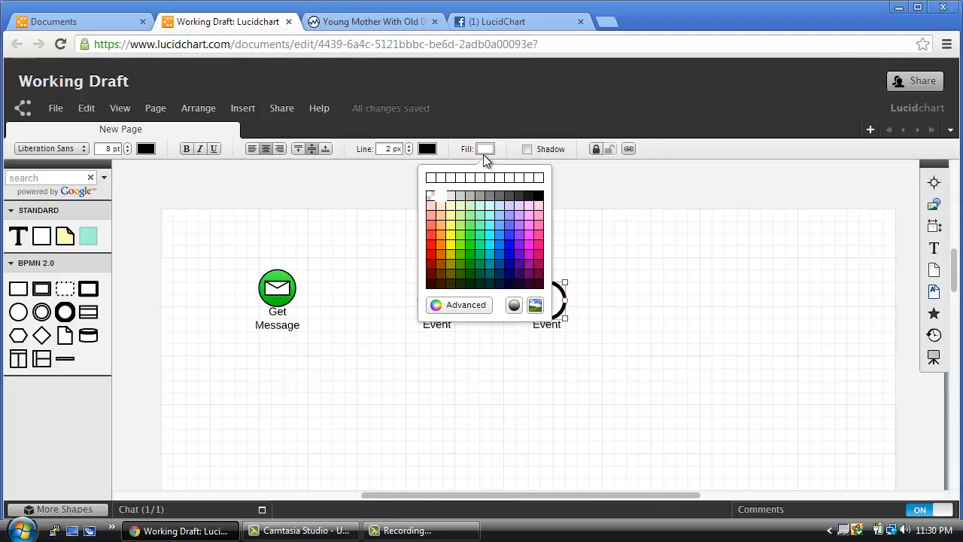
{"action": "left_click", "coordinate": [430, 244]}
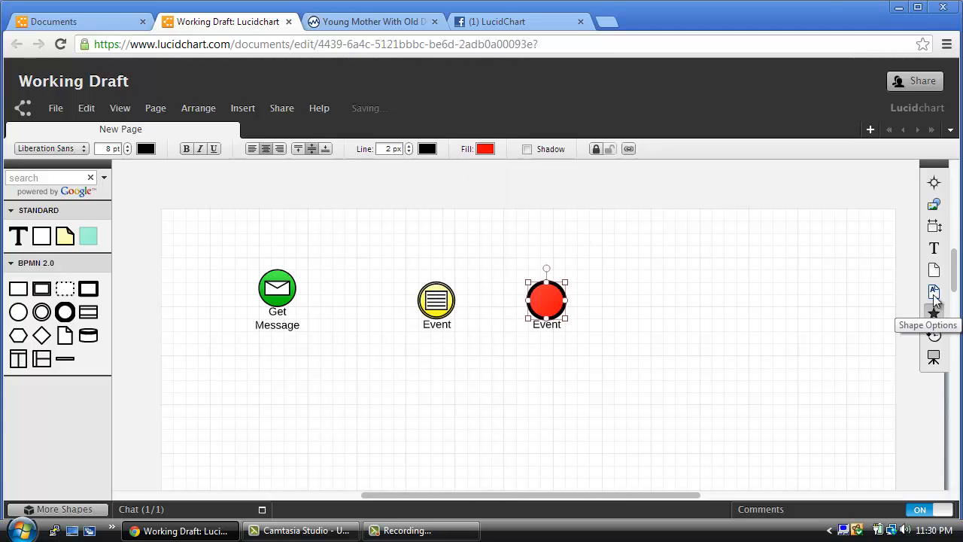
{"action": "left_click", "coordinate": [933, 207]}
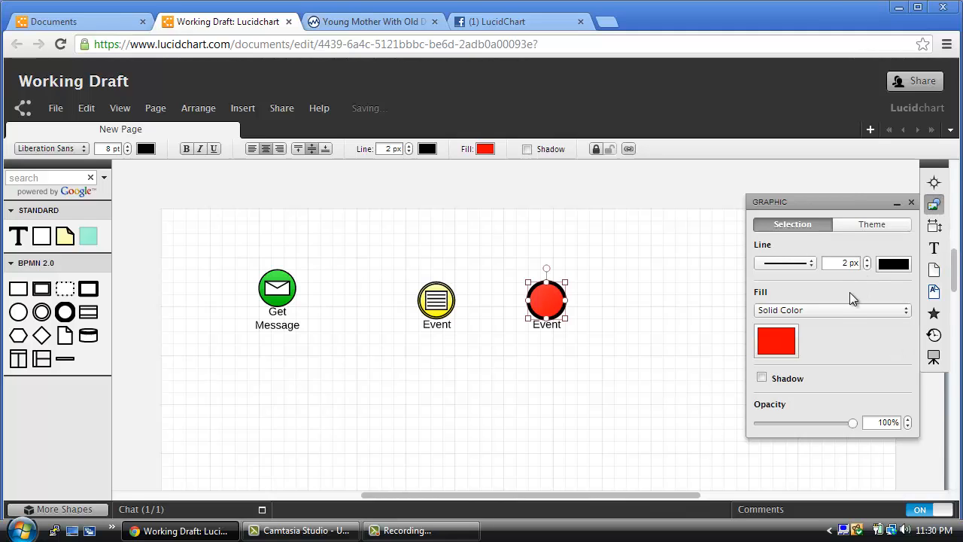
{"action": "left_click", "coordinate": [839, 308]}
{"action": "left_click", "coordinate": [820, 324]}
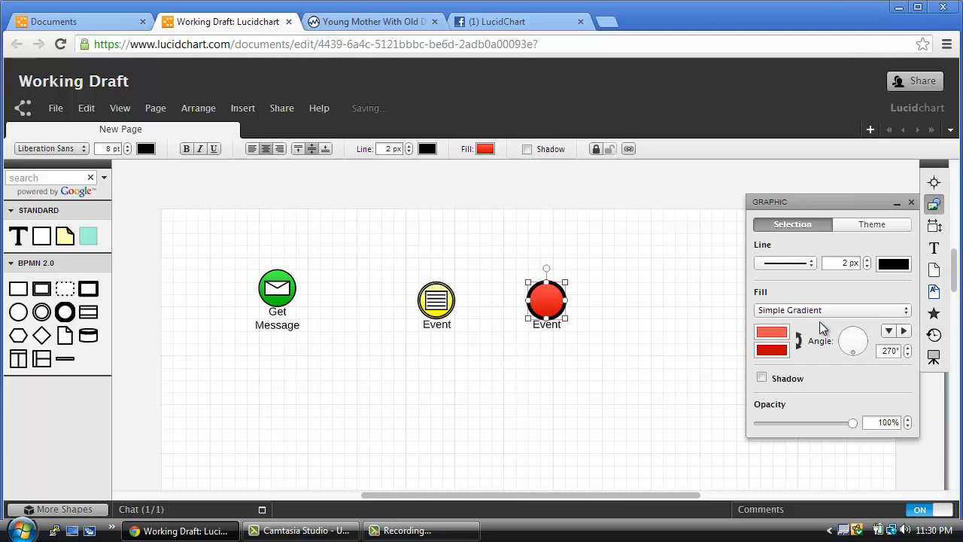
{"action": "left_click", "coordinate": [728, 257]}
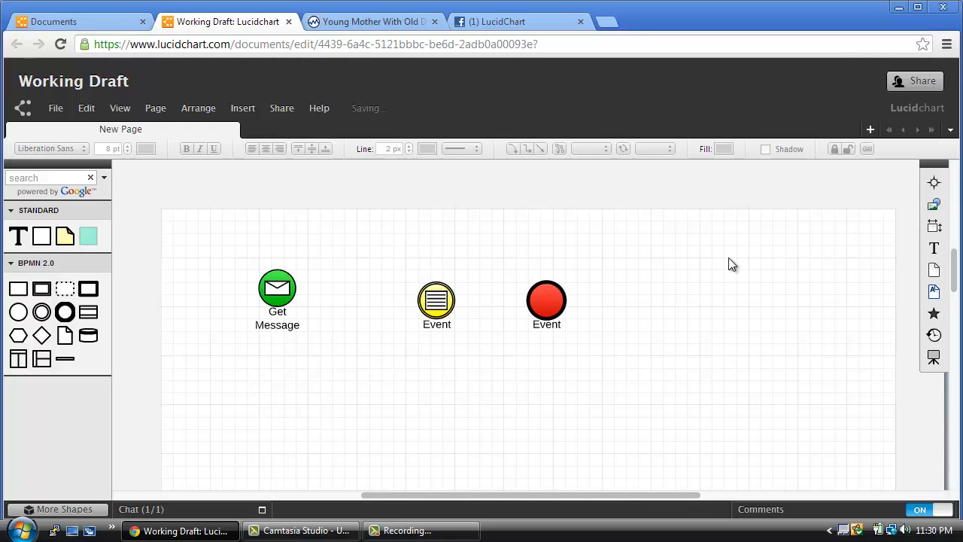
- Draw a connector from the Get Message event to a new Task shape on its right
{"action": "mouse_move", "coordinate": [297, 299]}
{"action": "left_click_drag", "start_coordinate": [297, 288], "coordinate": [360, 271]}
{"action": "left_click", "coordinate": [376, 281]}
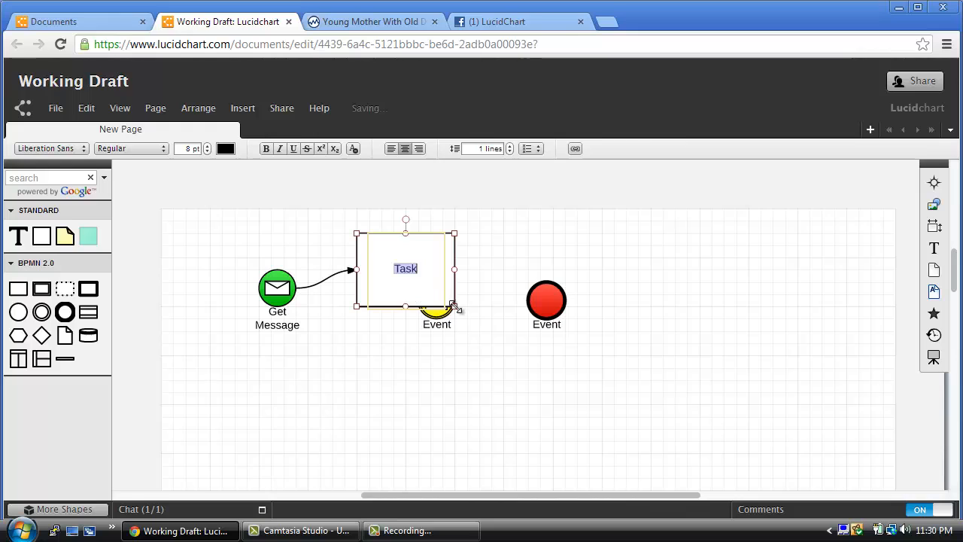
- Move the yellow intermediate event below and right of the Task, and the red end event to about X 760, Y 100
{"action": "left_click_drag", "start_coordinate": [437, 315], "coordinate": [532, 376]}
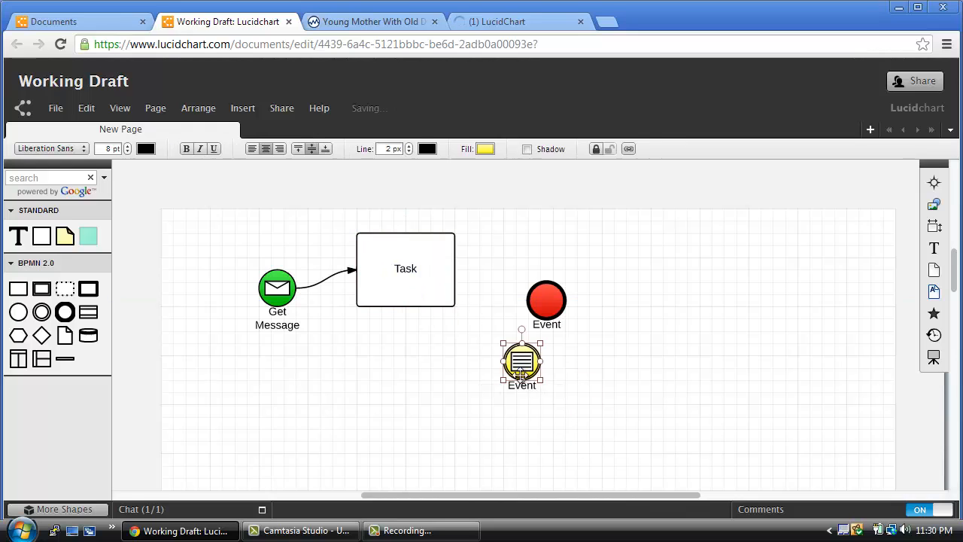
{"action": "left_click", "coordinate": [555, 290]}
{"action": "left_click_drag", "start_coordinate": [555, 290], "coordinate": [601, 227]}
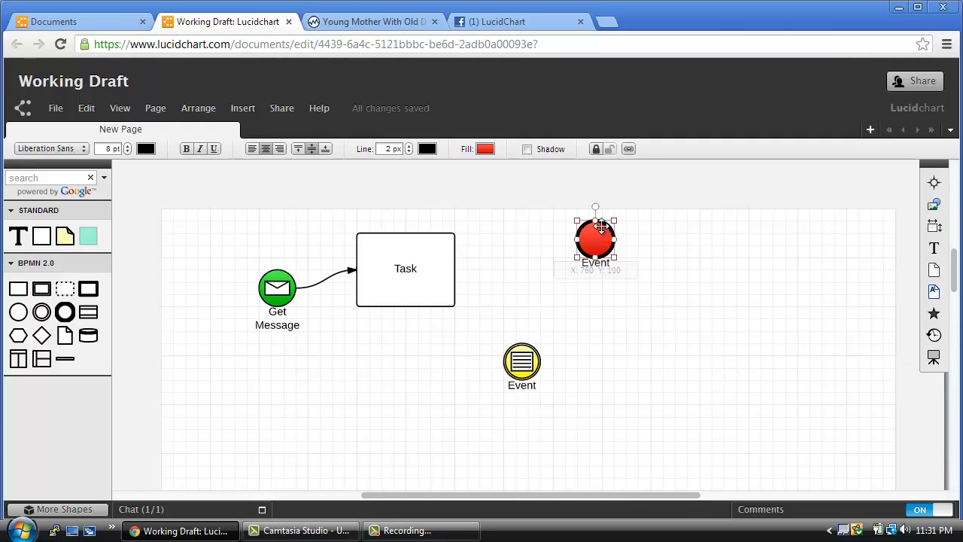
{"action": "left_click", "coordinate": [627, 353]}
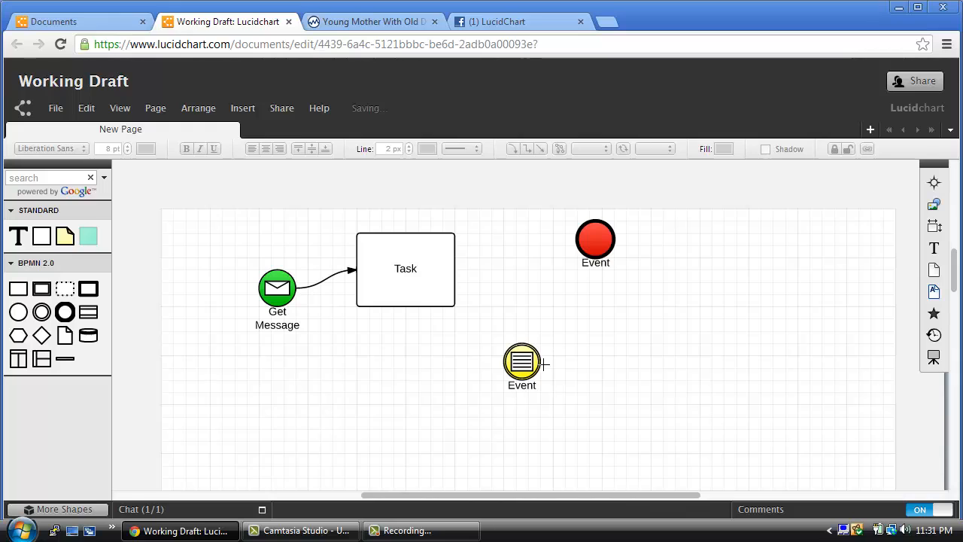
- Relabel the yellow intermediate event as "Conditional"
{"action": "left_click", "coordinate": [522, 380]}
{"action": "double_click", "coordinate": [524, 388]}
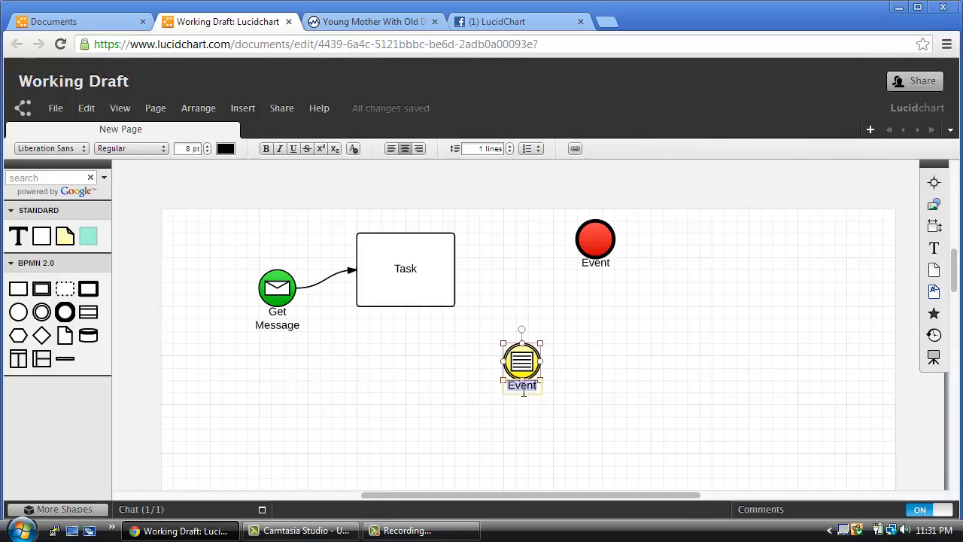
{"action": "type", "text": "Con"}
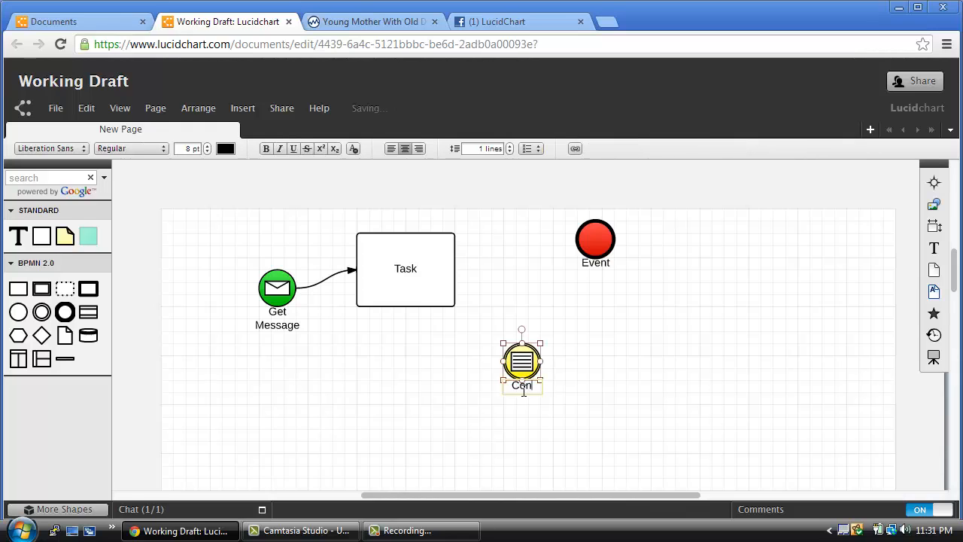
{"action": "type", "text": "ditional"}
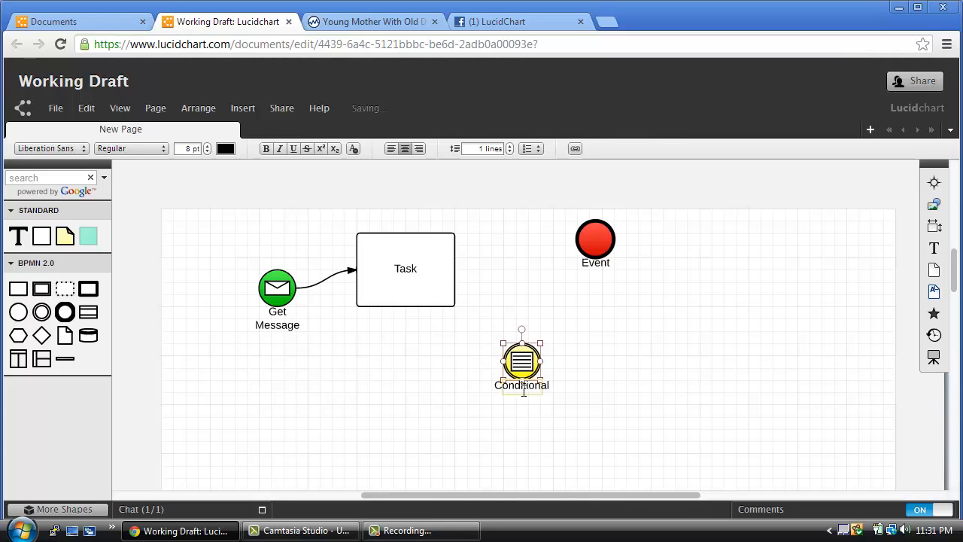
- Set the font size of the Conditional event's label to 7 pt
{"action": "double_click", "coordinate": [523, 386]}
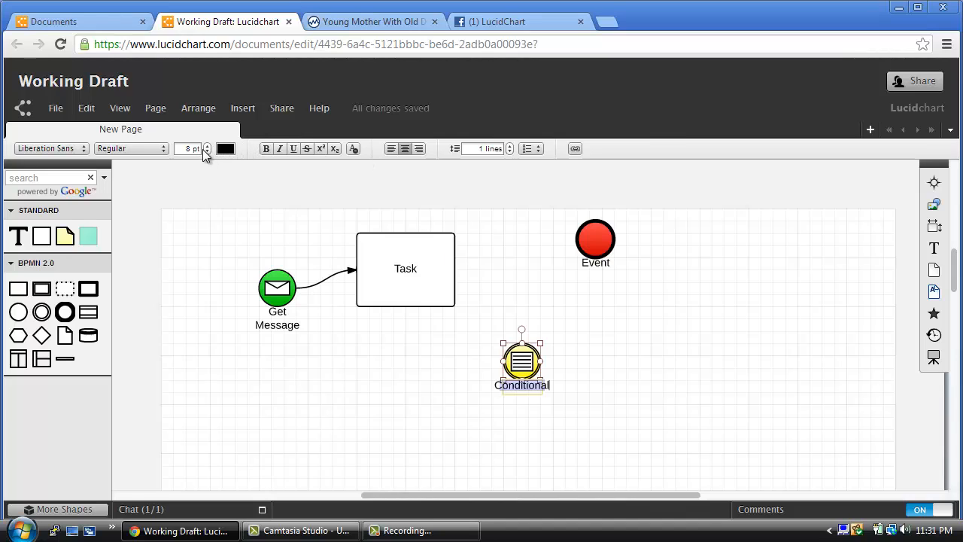
{"action": "left_click", "coordinate": [208, 151]}
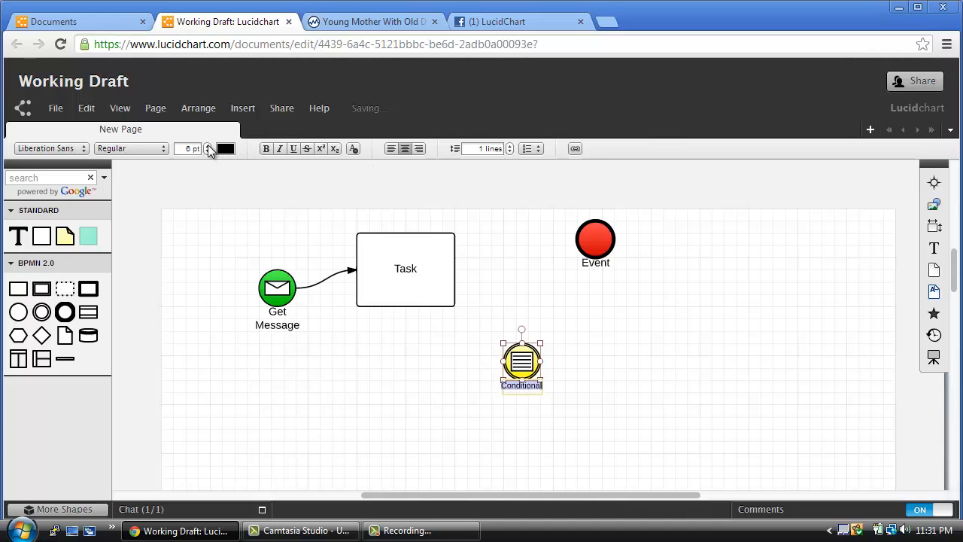
{"action": "left_click", "coordinate": [207, 147]}
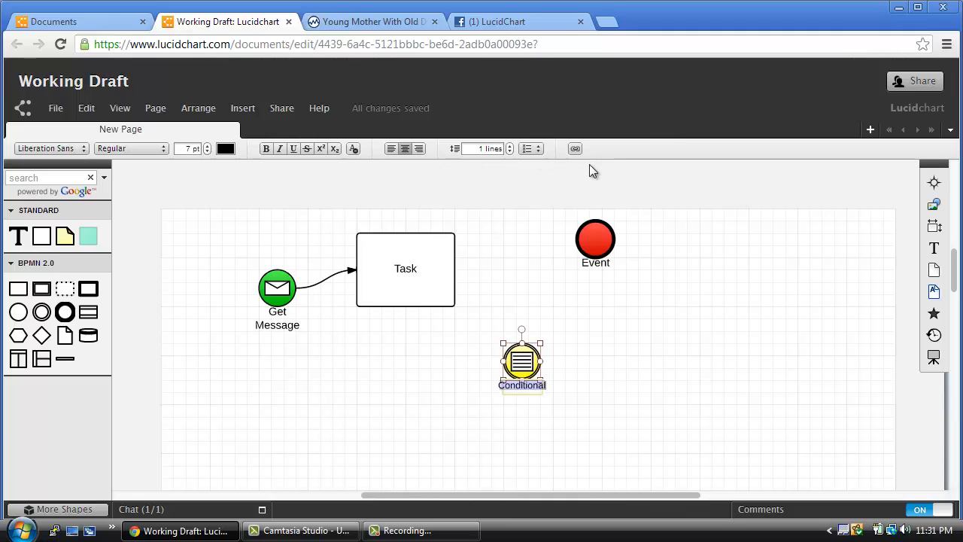
{"action": "left_click", "coordinate": [525, 307]}
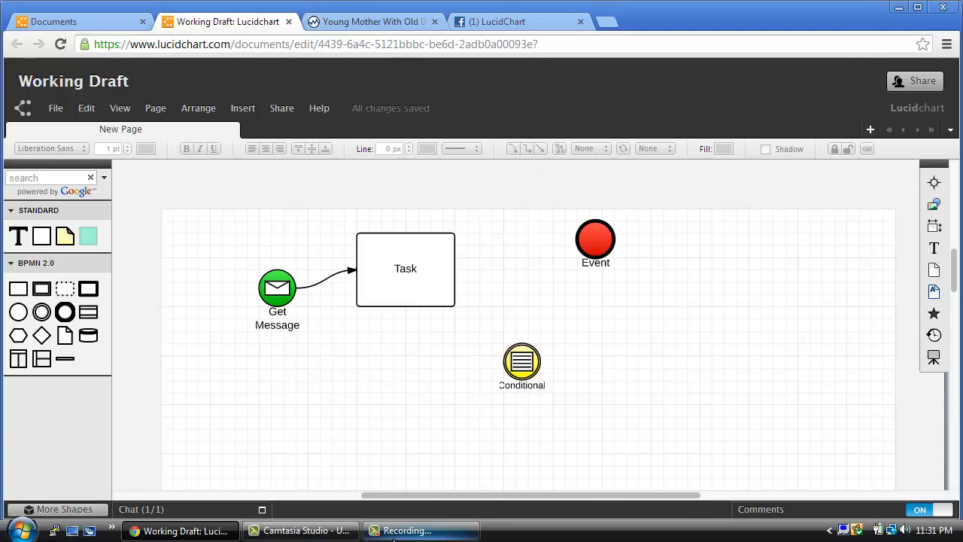
{"action": "left_click", "coordinate": [407, 530]}
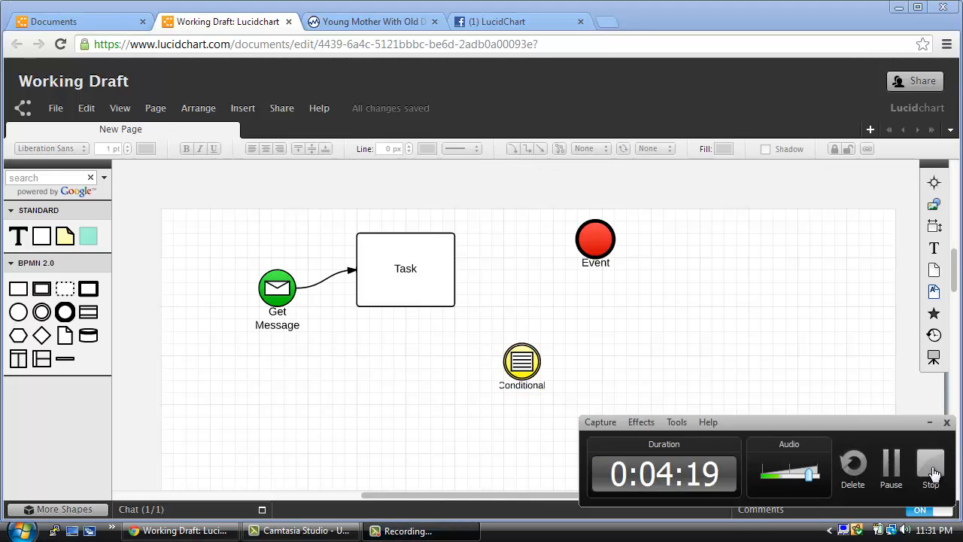